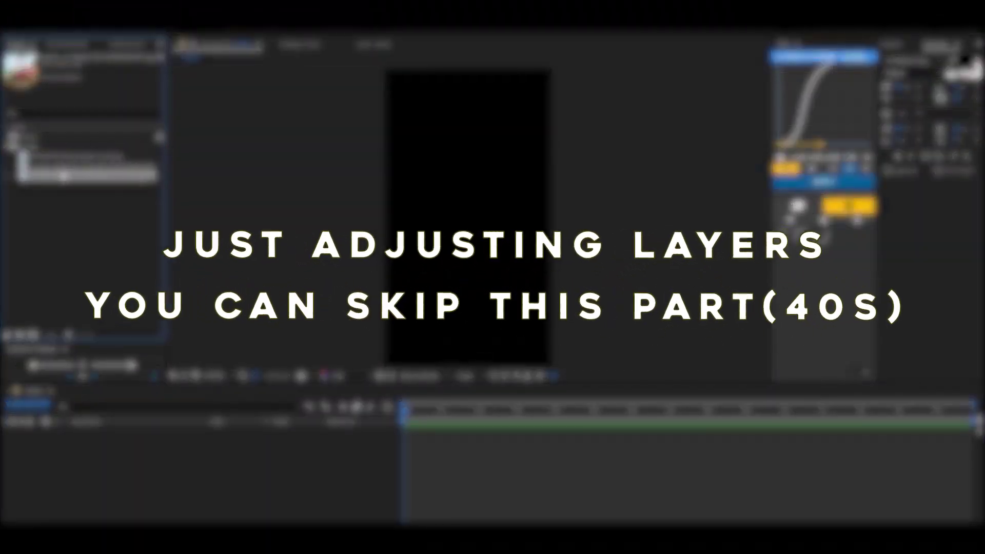
# - Select the Carousel_BoxArt comp holding the Assassin's Creed Mirage cover in the Project panel
pyautogui.click(66, 166)
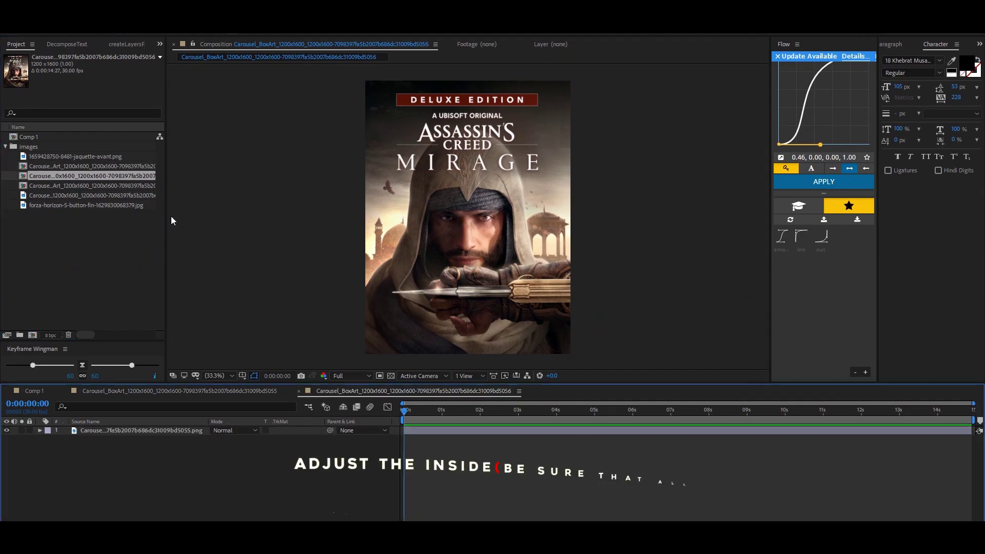
# - Scale The Last of Us cover up until it fills its comp
pyautogui.press('s')
pyautogui.moveTo(76, 156)
pyautogui.mouseDown()
pyautogui.moveTo(231, 431)
pyautogui.moveTo(451, 488)
pyautogui.mouseUp()
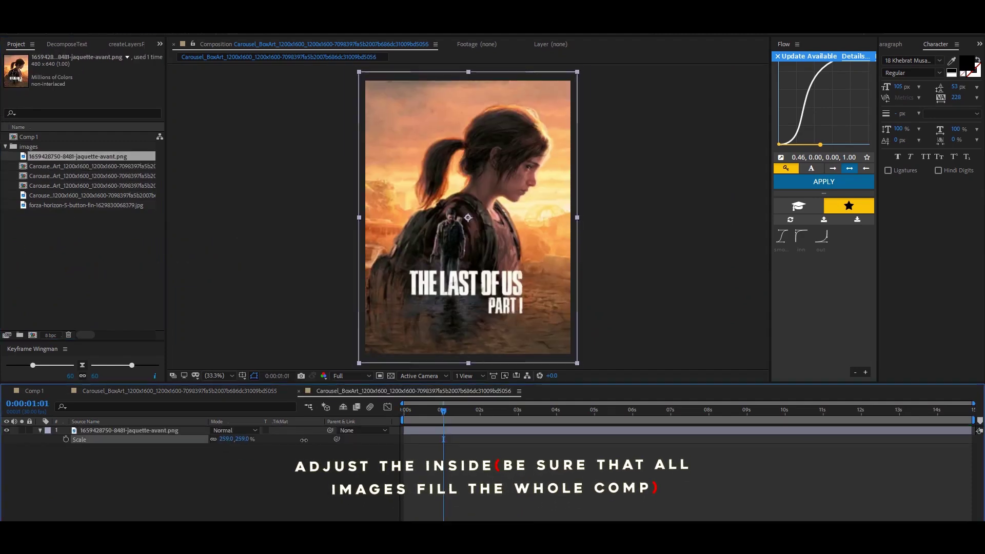
pyautogui.click(49, 215)
# - Add the Forza Horizon 5 cover to the next comp and scale it to 79%
pyautogui.doubleClick(49, 184)
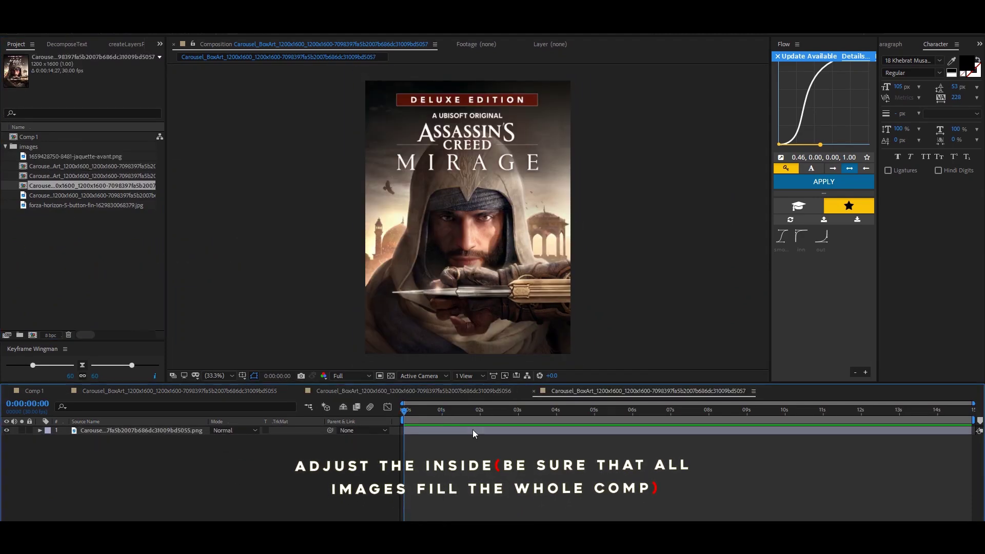
pyautogui.click(77, 205)
pyautogui.moveTo(93, 429); pyautogui.dragTo(93, 431)
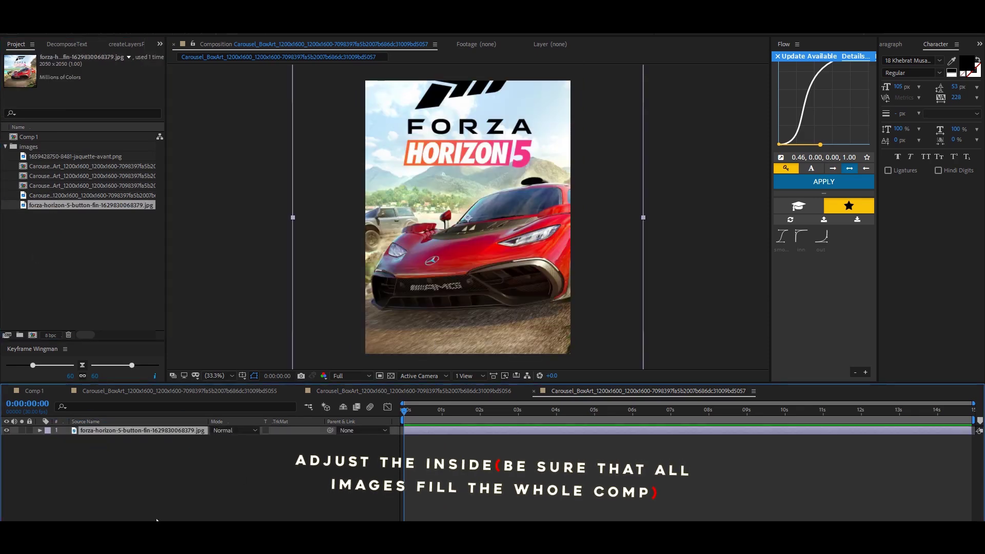
pyautogui.press('s')
pyautogui.moveTo(231, 439); pyautogui.dragTo(393, 420)
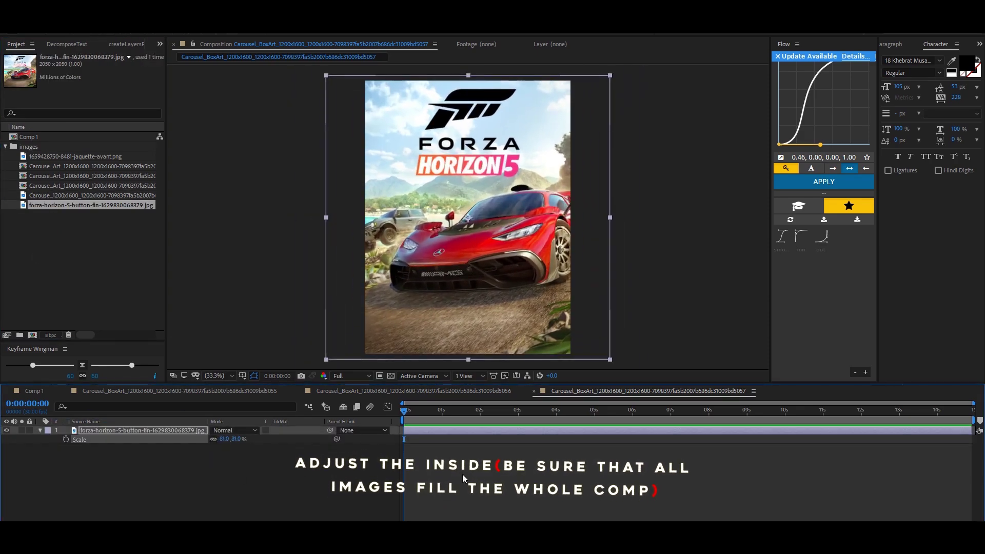
pyautogui.moveTo(463, 474); pyautogui.dragTo(288, 460)
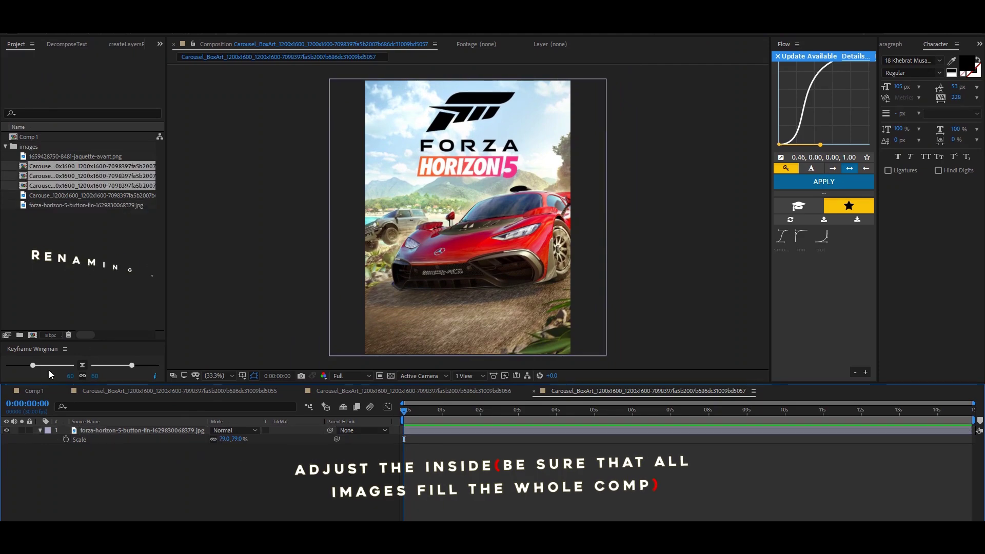
pyautogui.click(45, 166)
# - Rename the three cover comps to assa, th and for
pyautogui.press('Return')
pyautogui.write('ass')
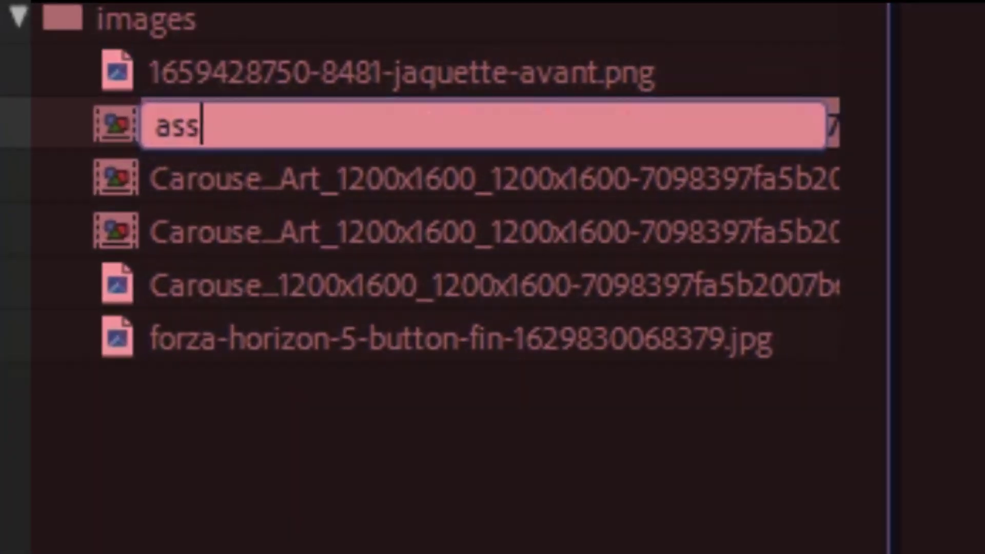
pyautogui.write('a')
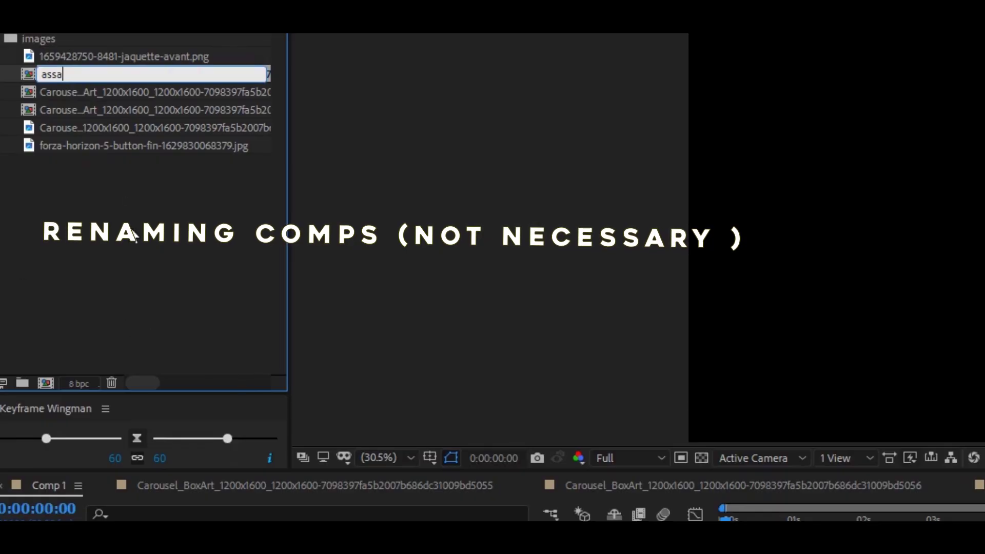
pyautogui.click(116, 95)
pyautogui.press('Return')
pyautogui.write('th')
pyautogui.press('Return')
pyautogui.click(69, 98)
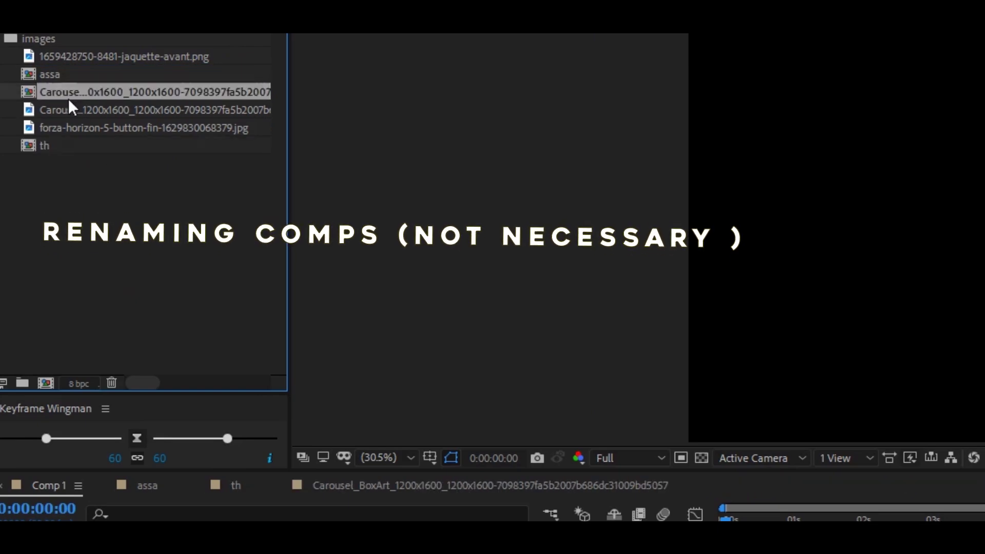
pyautogui.press('Return')
pyautogui.write('for')
pyautogui.press('Return')
# - Scale the assa, th and for layers to 35% and draw a red rectangle
pyautogui.keyDown('ctrl'); pyautogui.click(49, 146); pyautogui.keyUp('ctrl')
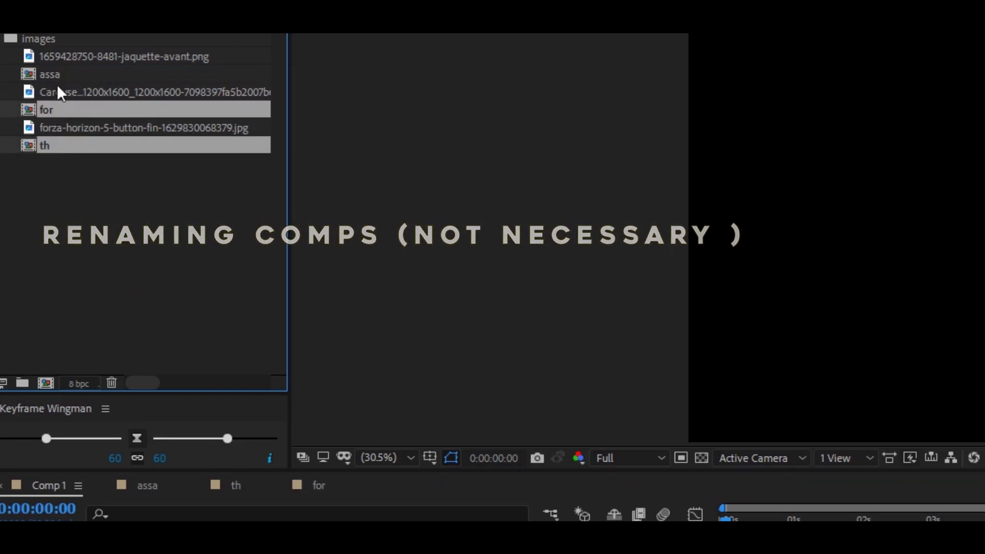
pyautogui.keyDown('ctrl'); pyautogui.click(53, 76); pyautogui.keyUp('ctrl')
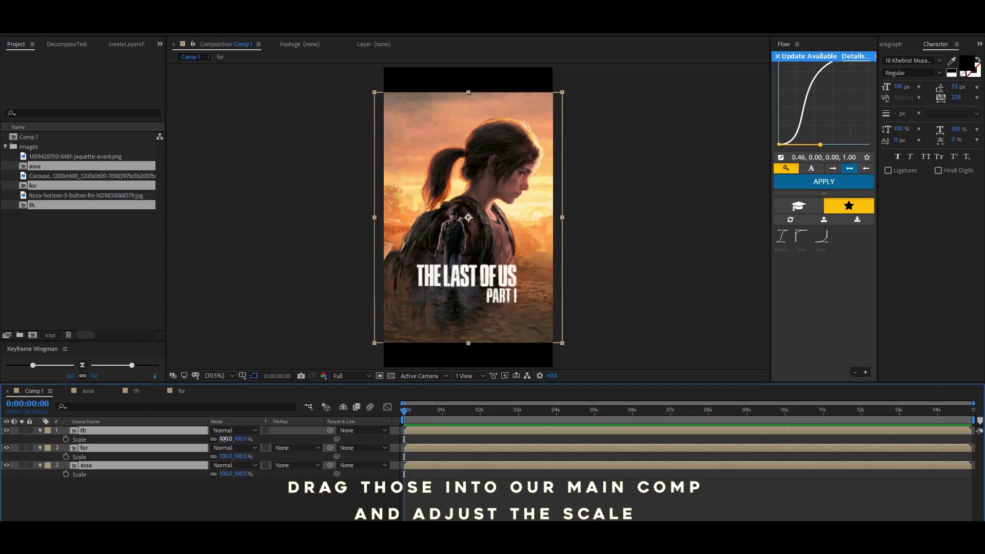
pyautogui.moveTo(225, 439); pyautogui.dragTo(184, 439)
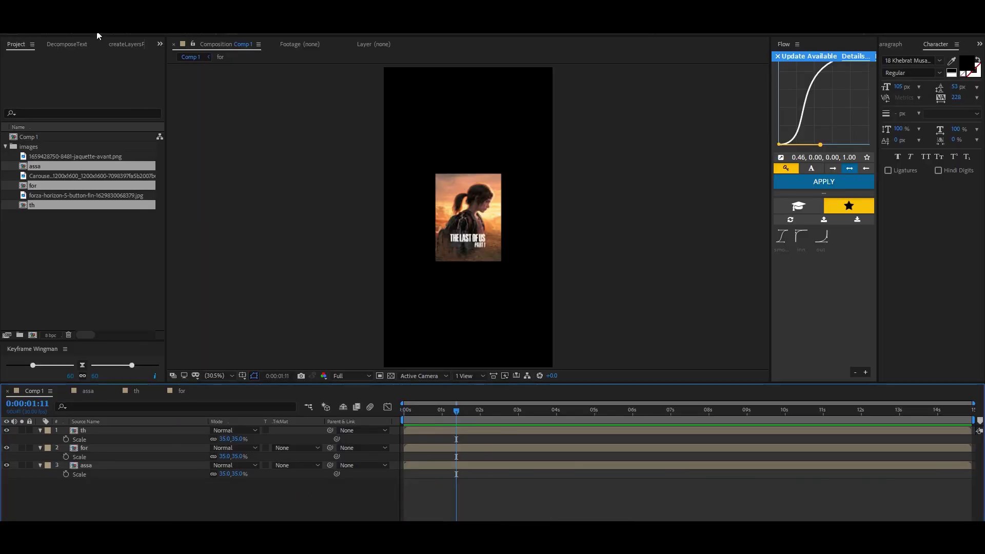
pyautogui.moveTo(424, 288); pyautogui.dragTo(521, 349)
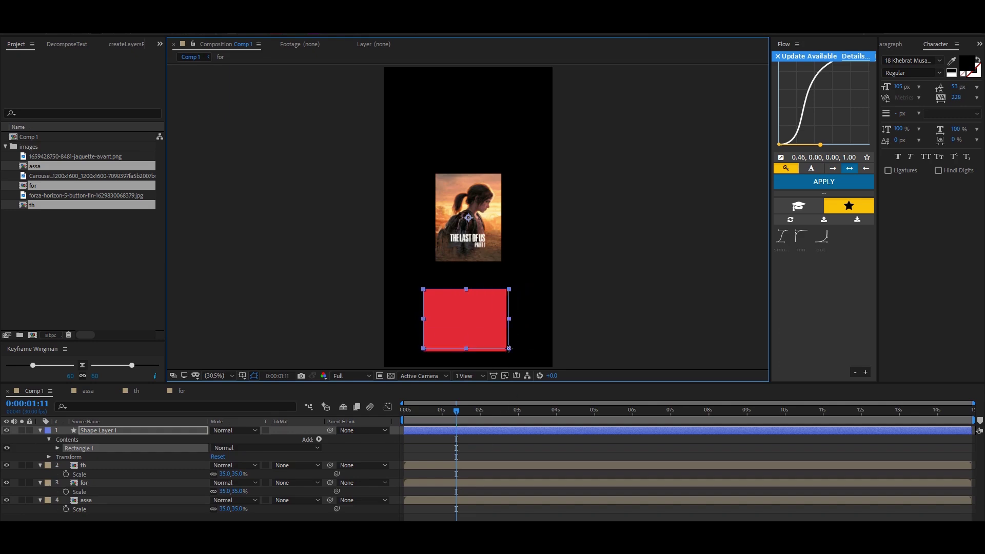
# - Hide the rectangle layer, name it 'shape', and drop it below the covers
pyautogui.click(407, 256)
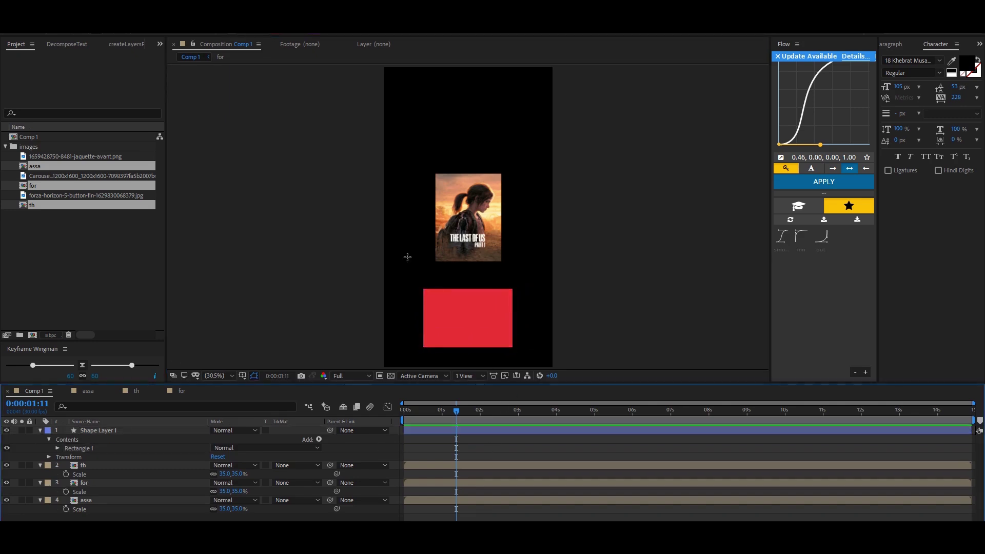
pyautogui.click(6, 430)
pyautogui.click(94, 431)
pyautogui.write('shape')
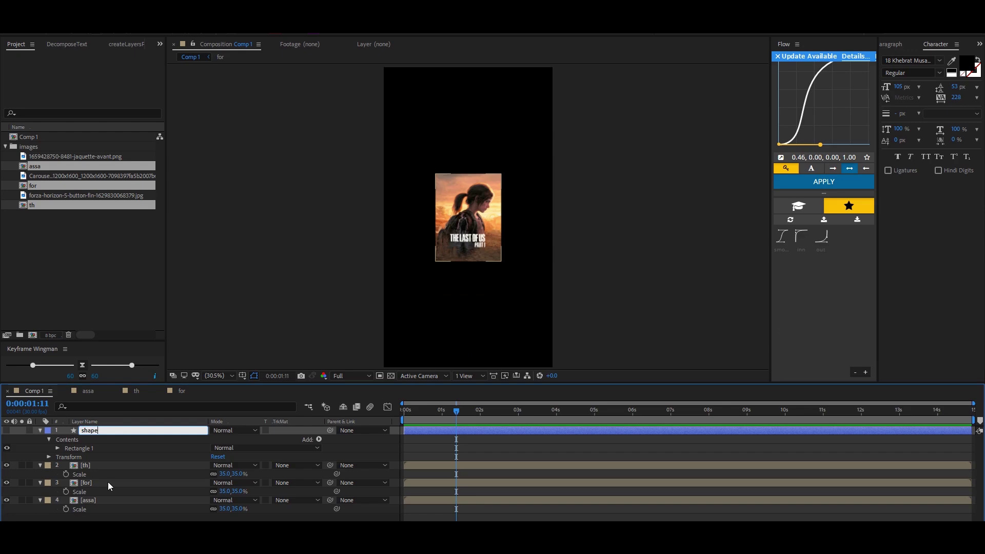
pyautogui.press('Return')
pyautogui.moveTo(115, 426); pyautogui.dragTo(103, 509)
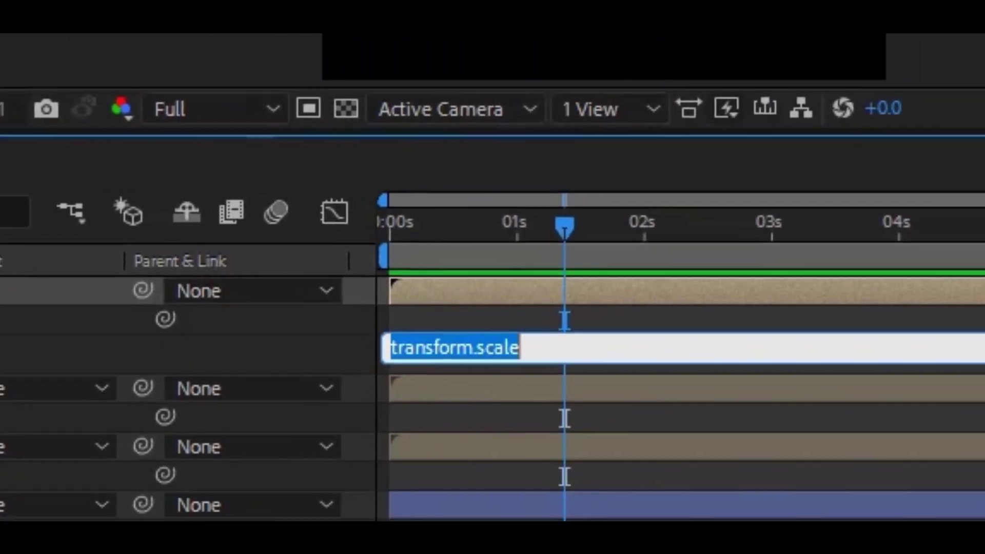
# - Paste the Scale expression onto th and change its 'Null 14' reference to 'shape'
pyautogui.hotkey('ctrl', 'v')
pyautogui.click(758, 323)
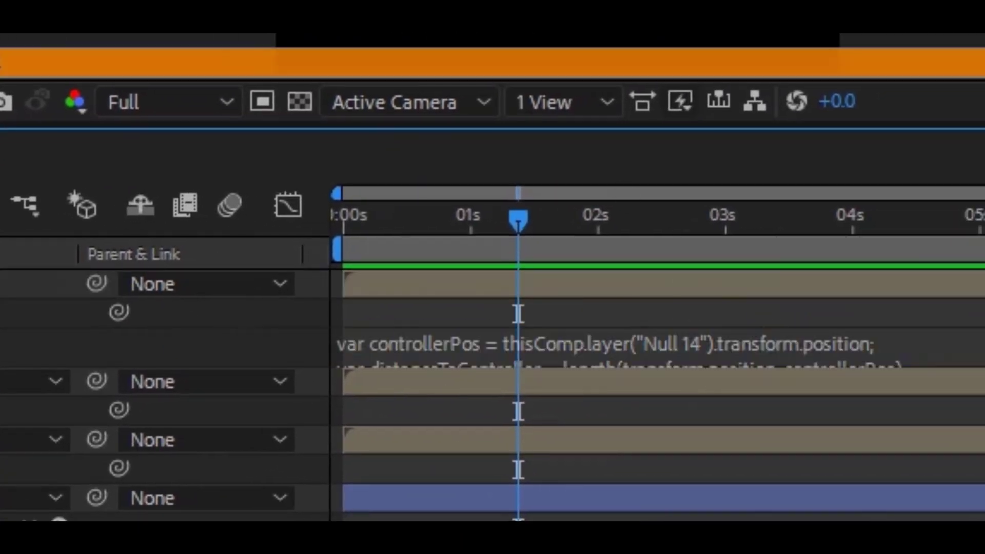
pyautogui.click(466, 344)
pyautogui.click(702, 340)
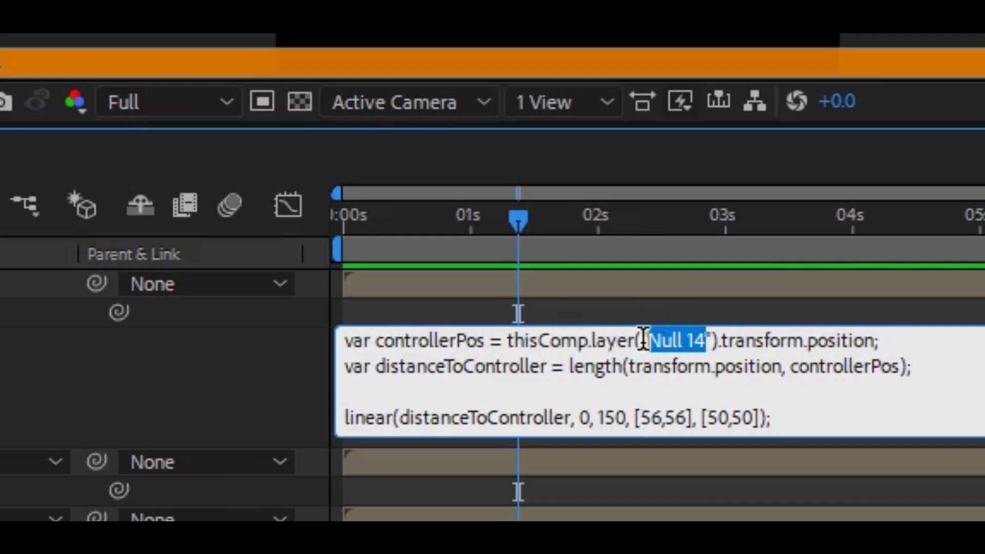
pyautogui.moveTo(706, 339); pyautogui.dragTo(650, 343)
pyautogui.write('e')
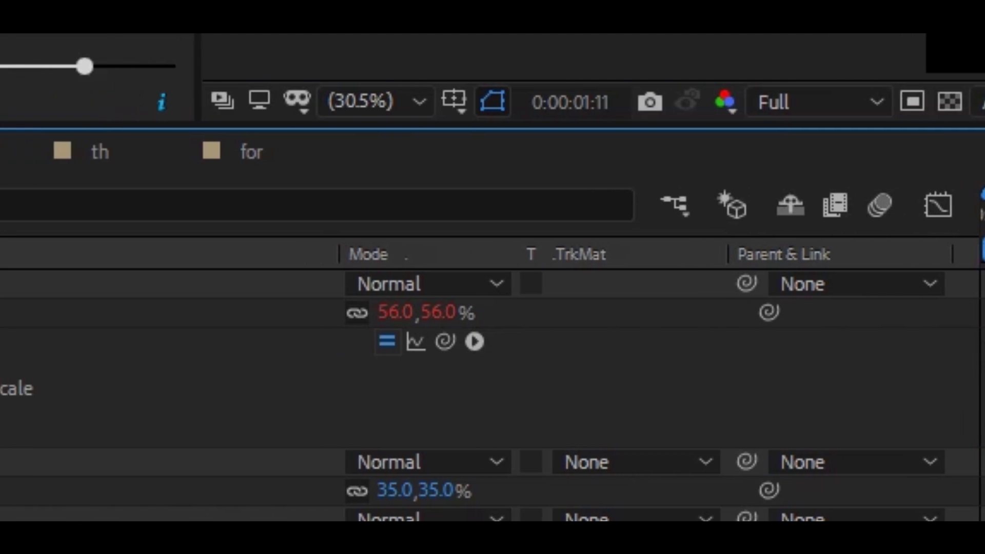
# - Copy the Scale expression only onto the for and assa layers, then collapse properties
pyautogui.rightClick(17, 333)
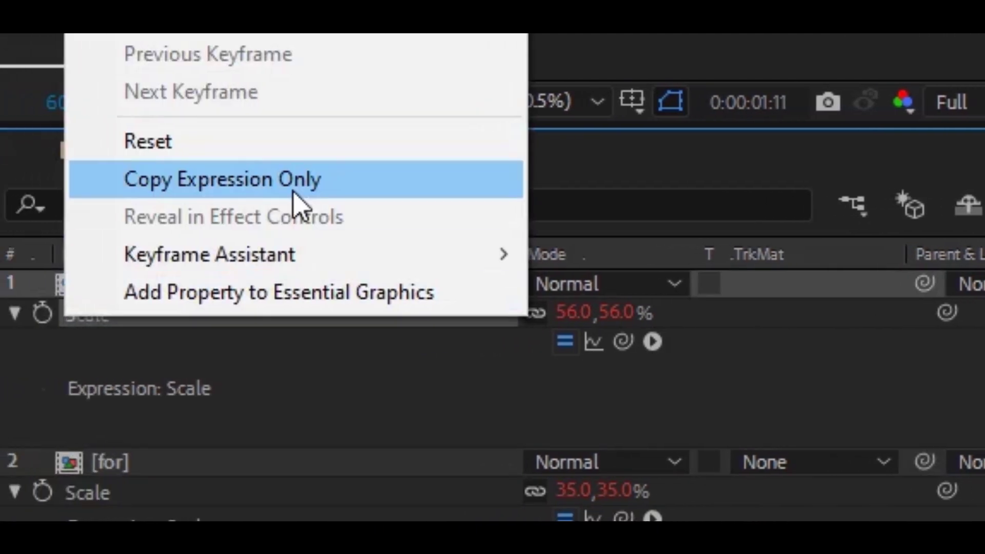
pyautogui.click(293, 198)
pyautogui.click(450, 455)
pyautogui.scroll(-2, 385, 431)
pyautogui.click(137, 440)
pyautogui.scroll(2, 77, 484)
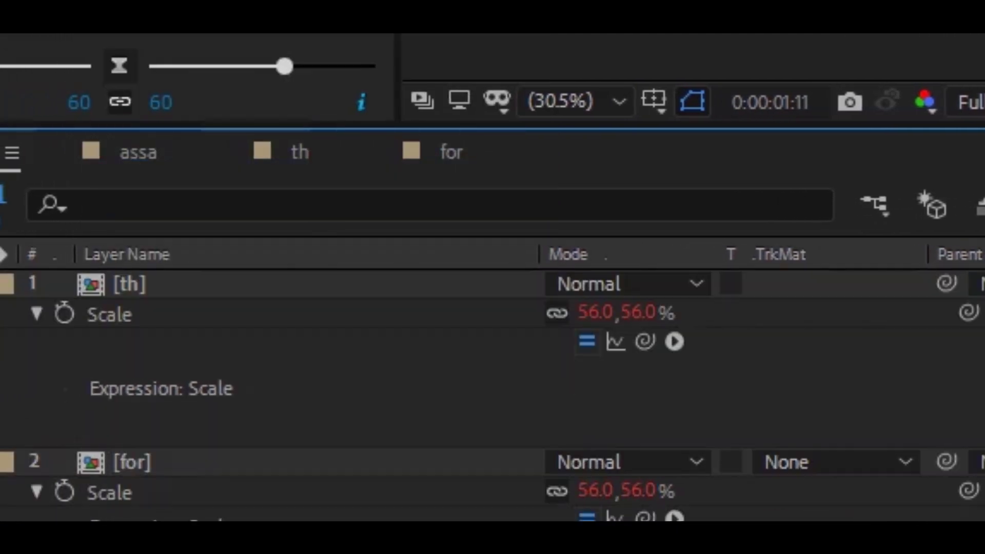
pyautogui.press('u')
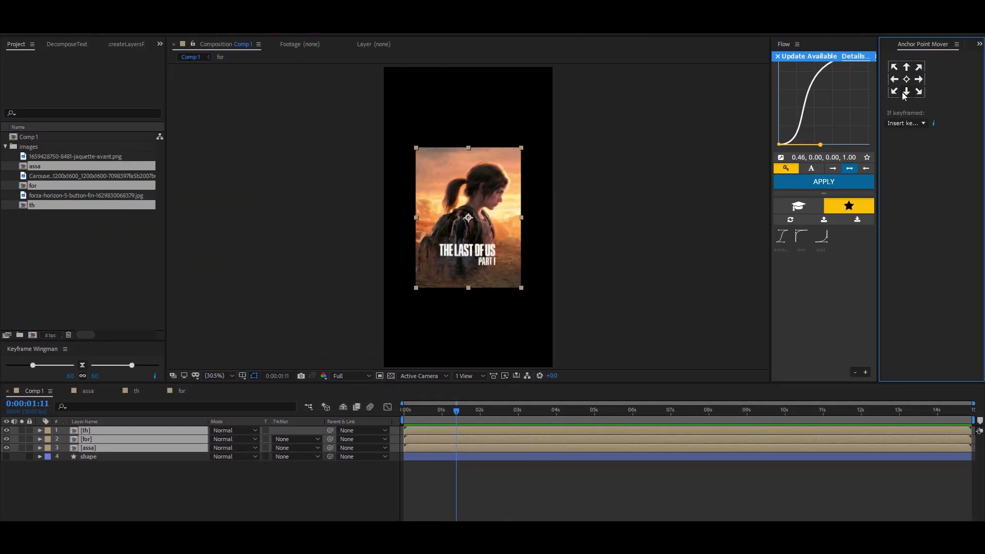
# - Move the red shape layer to sit just below the poster
pyautogui.click(465, 457)
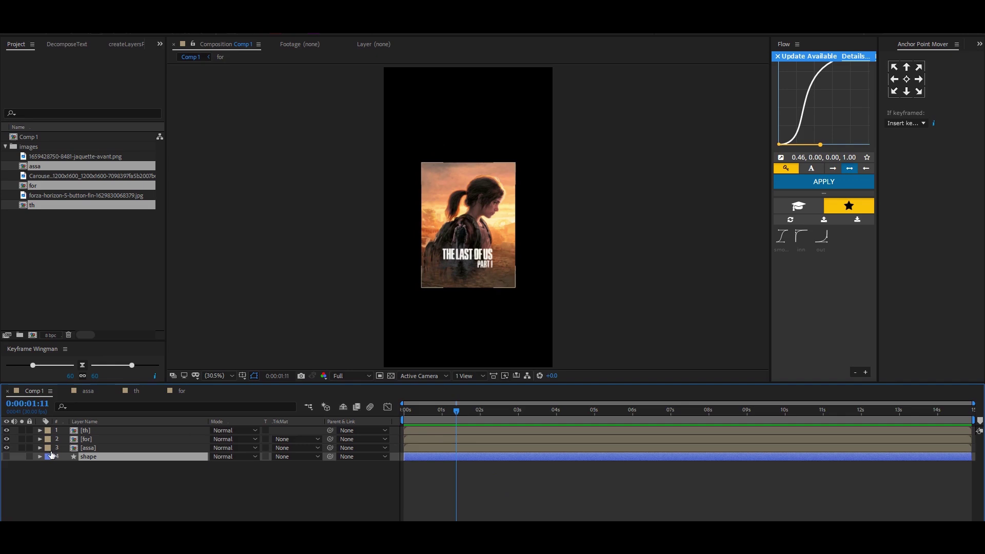
pyautogui.moveTo(506, 345); pyautogui.dragTo(455, 310)
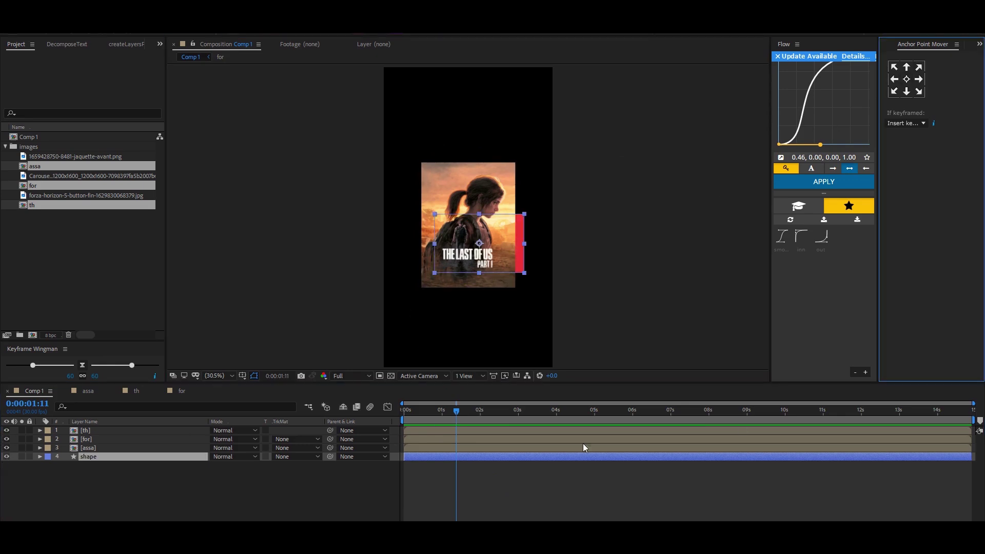
pyautogui.moveTo(490, 223); pyautogui.dragTo(499, 277)
# - Show the Align panel and reveal Position for the three cover layers
pyautogui.click(979, 44)
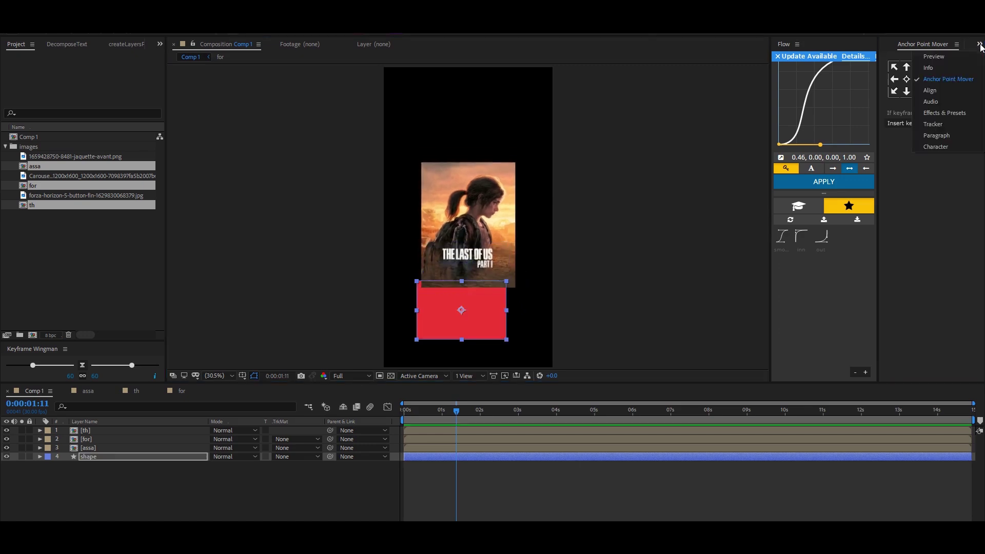
pyautogui.click(500, 448)
pyautogui.keyDown('shift'); pyautogui.click(458, 431); pyautogui.keyUp('shift')
pyautogui.press('p')
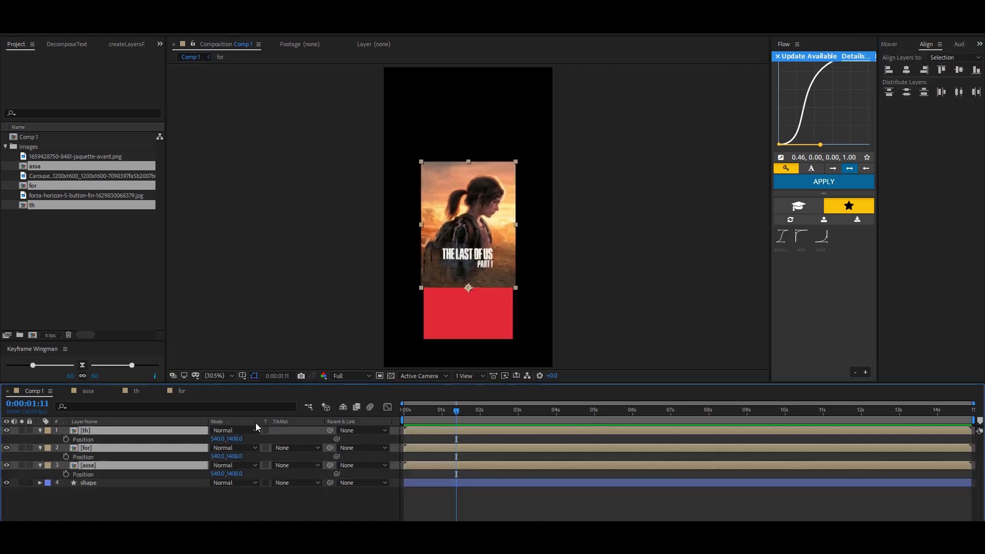
# - Hide the shape layer and shift the Forza cover right of the poster
pyautogui.click(5, 485)
pyautogui.click(455, 456)
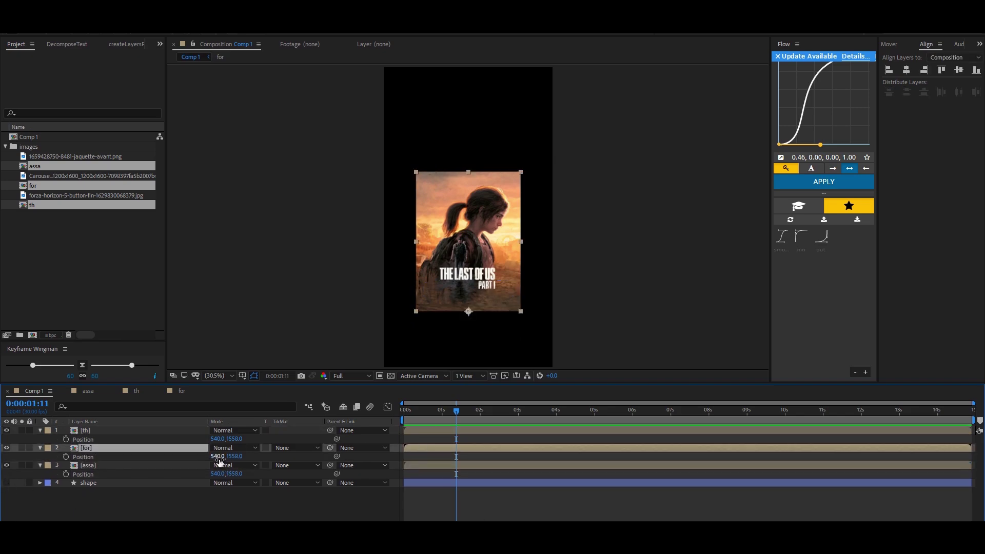
pyautogui.moveTo(224, 456); pyautogui.dragTo(544, 458)
# - Add starting Position keyframes to all three cover layers
pyautogui.click(450, 465)
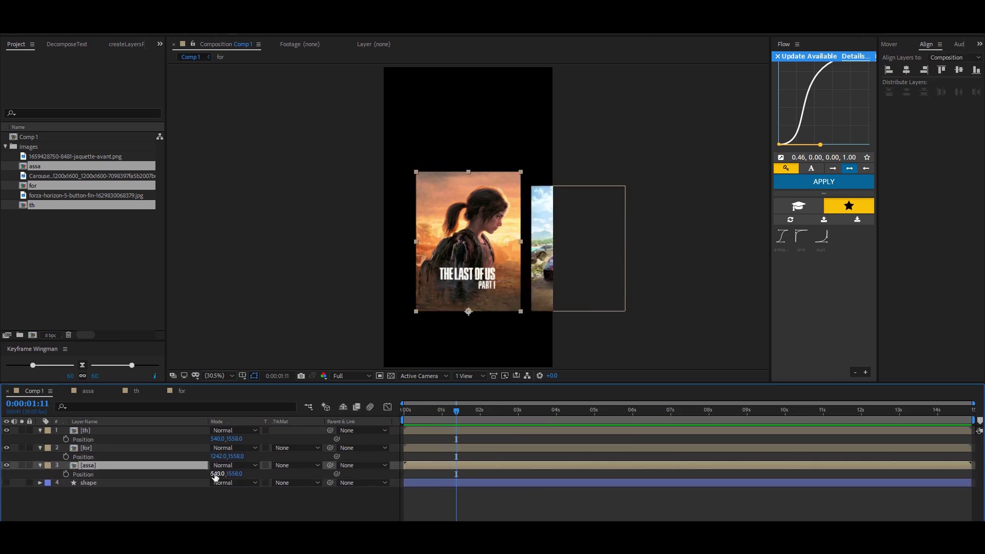
pyautogui.write('1896')
pyautogui.keyDown('shift'); pyautogui.click(420, 433); pyautogui.keyUp('shift')
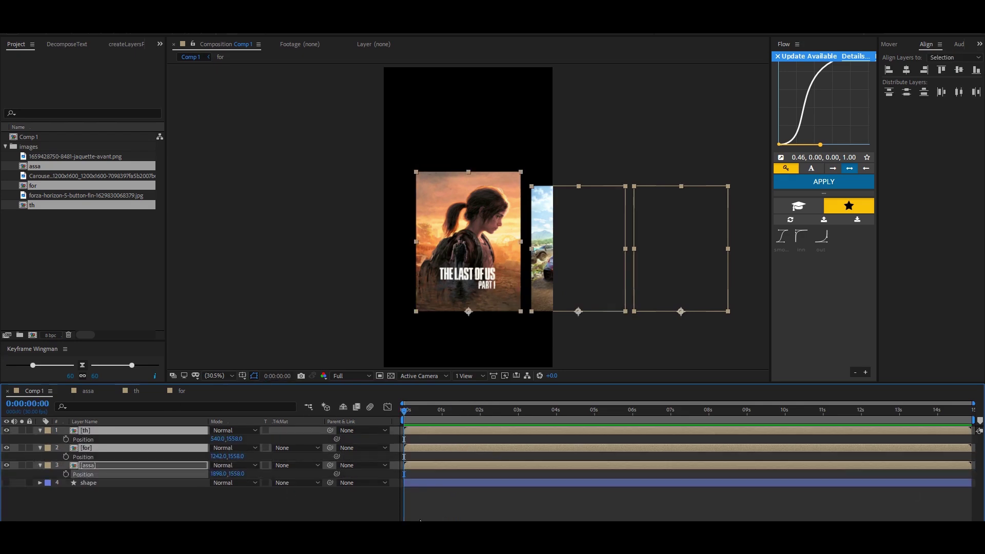
pyautogui.hotkey('alt', 'shift', 'p')
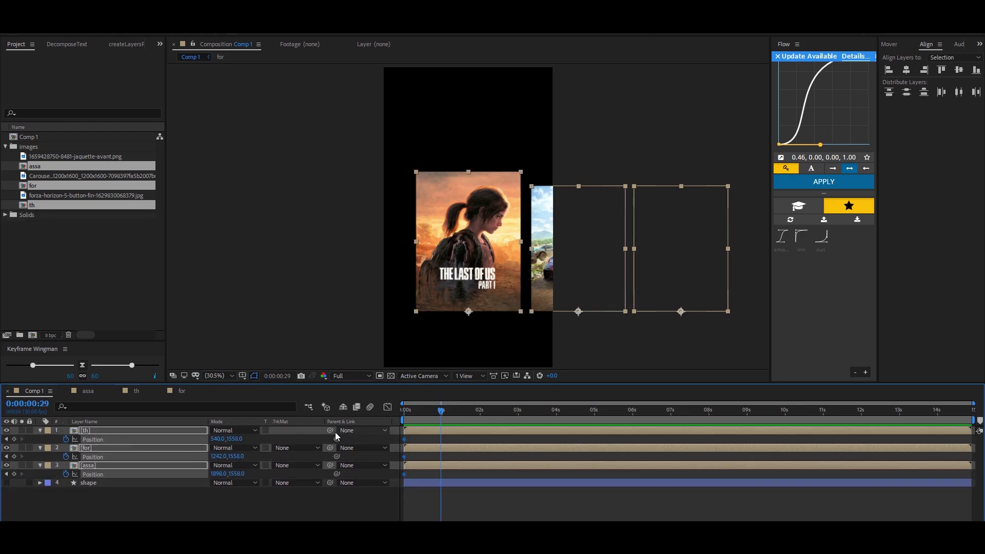
# - Keyframe the covers sliding left so Forza, then Assassin's Creed, reaches the centre
pyautogui.moveTo(223, 439); pyautogui.dragTo(146, 440)
pyautogui.moveTo(213, 438); pyautogui.dragTo(226, 445)
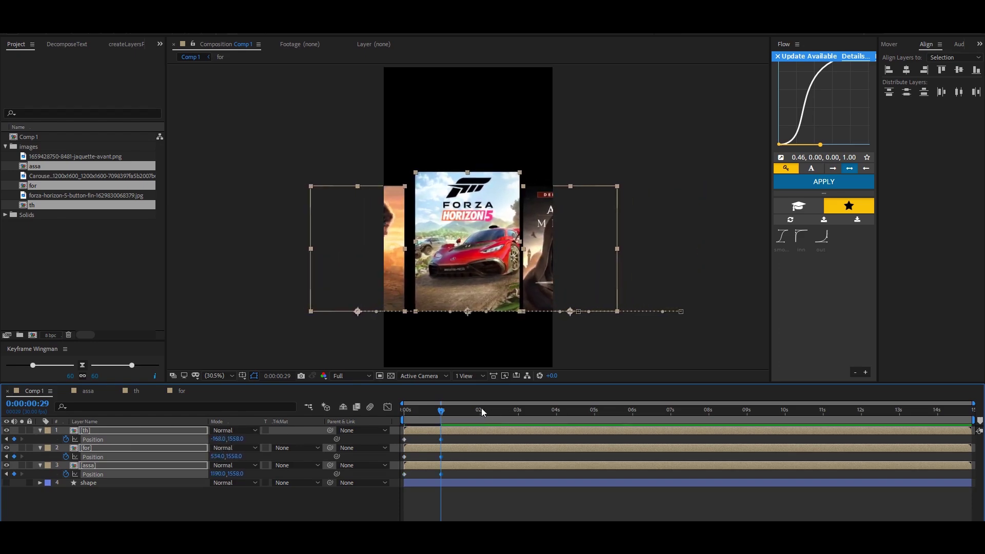
pyautogui.moveTo(217, 439); pyautogui.dragTo(93, 450)
# - Select all Position keyframes for easing, return to the start, and select every layer
pyautogui.moveTo(504, 439); pyautogui.dragTo(376, 477)
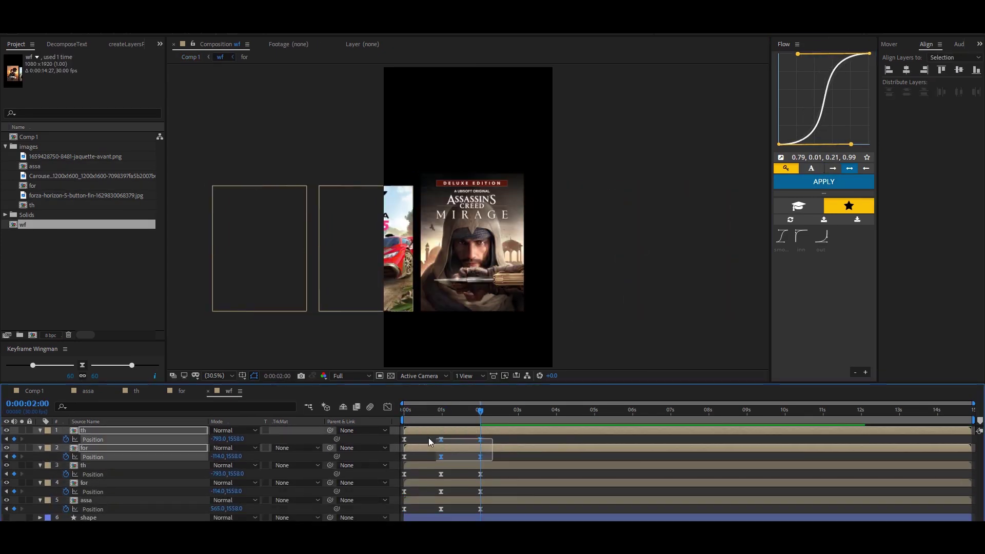
pyautogui.press('Home')
pyautogui.hotkey('ctrl', 'a')
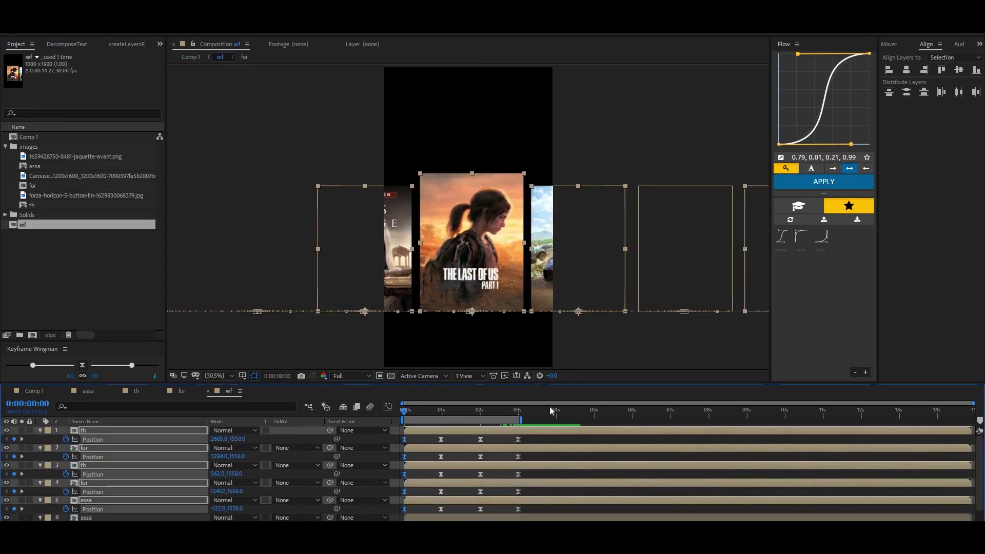